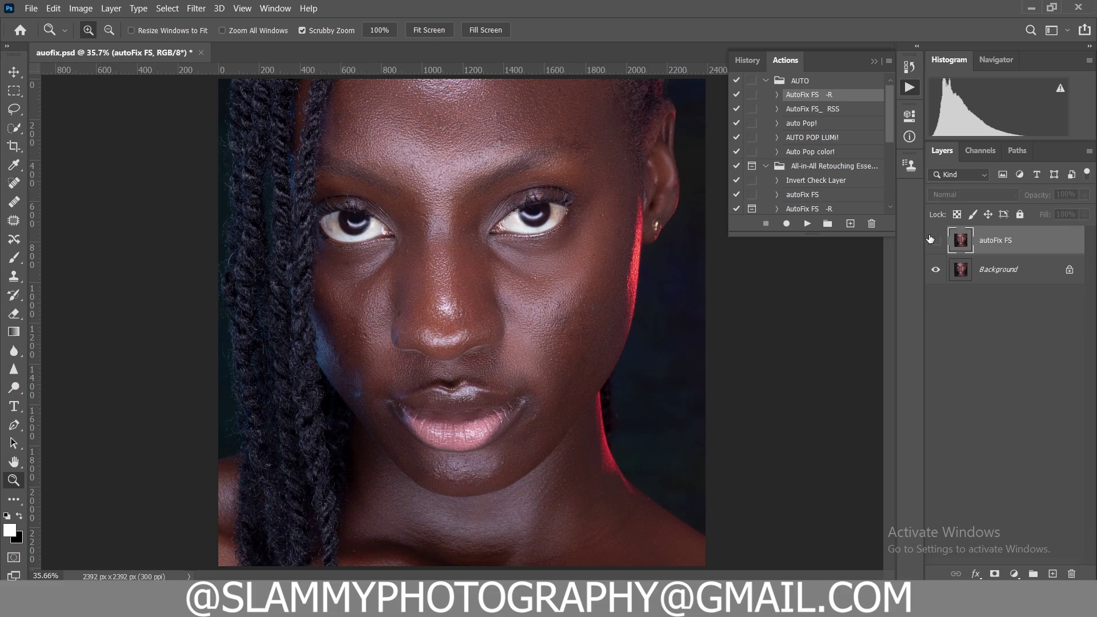
# - Show the autoFix FS layer for a closer check of the face, then delete that layer
pyautogui.click(934, 241)
pyautogui.moveTo(550, 331); pyautogui.dragTo(571, 337)
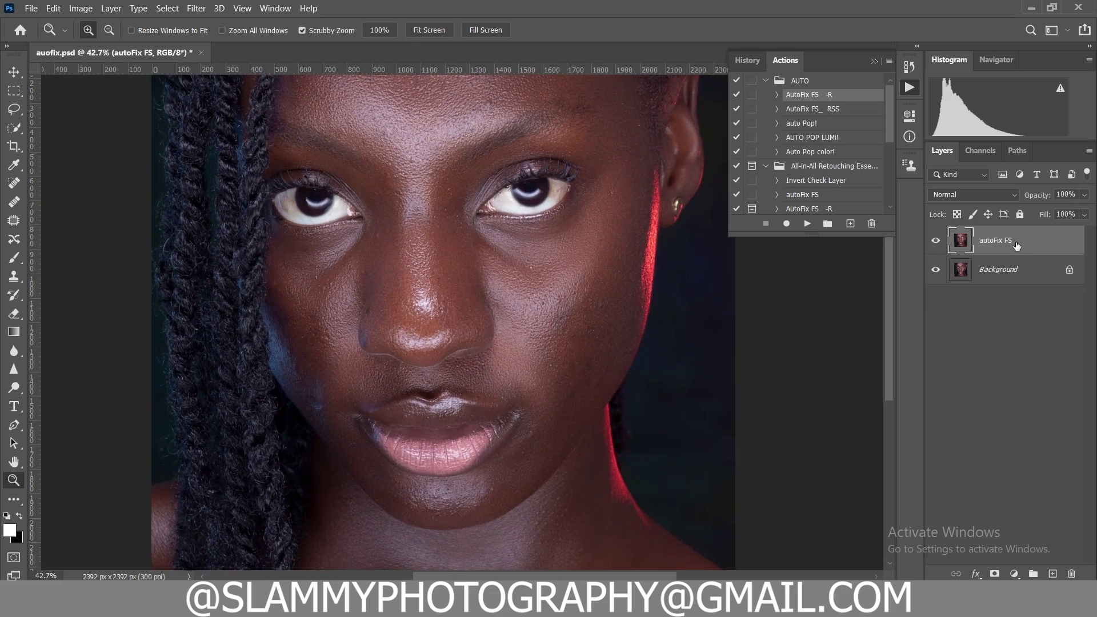
pyautogui.moveTo(1014, 244); pyautogui.dragTo(1071, 573)
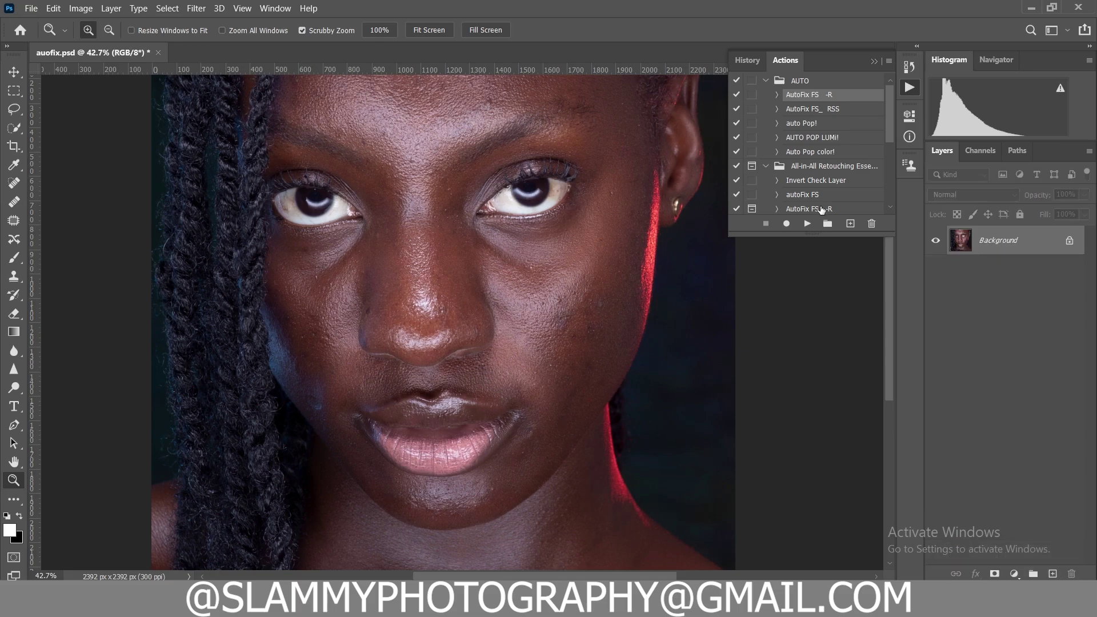
# - Run the AutoFix FS -R action from the All-in-All Retouching set twice, accepting the Median radius of 8 pixels in the first run
pyautogui.scroll(-1, 813, 173)
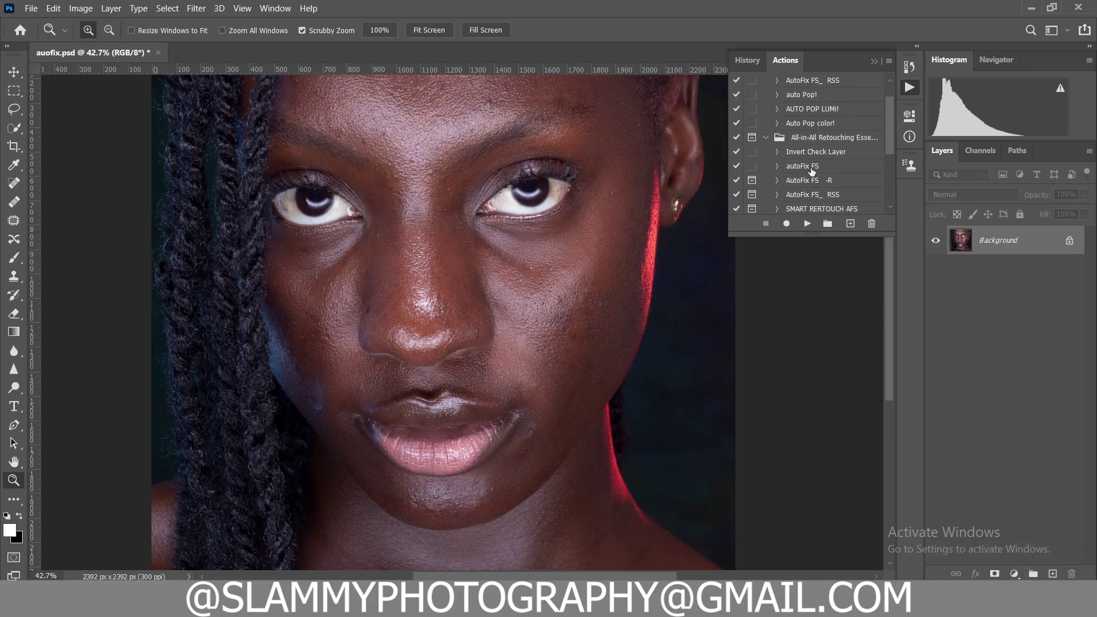
pyautogui.click(806, 182)
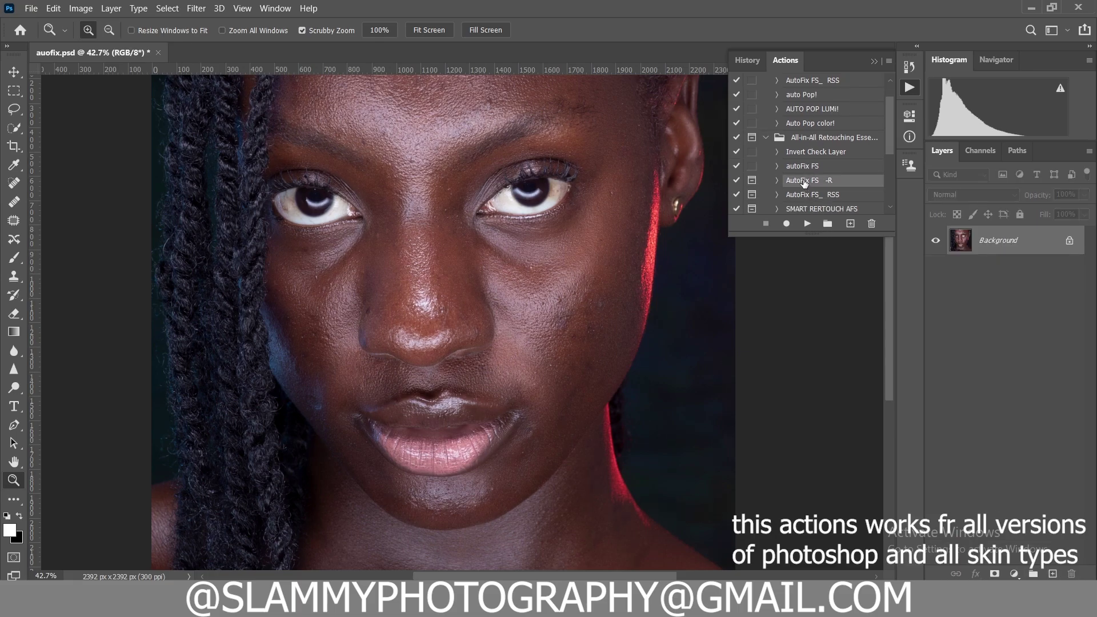
pyautogui.click(807, 223)
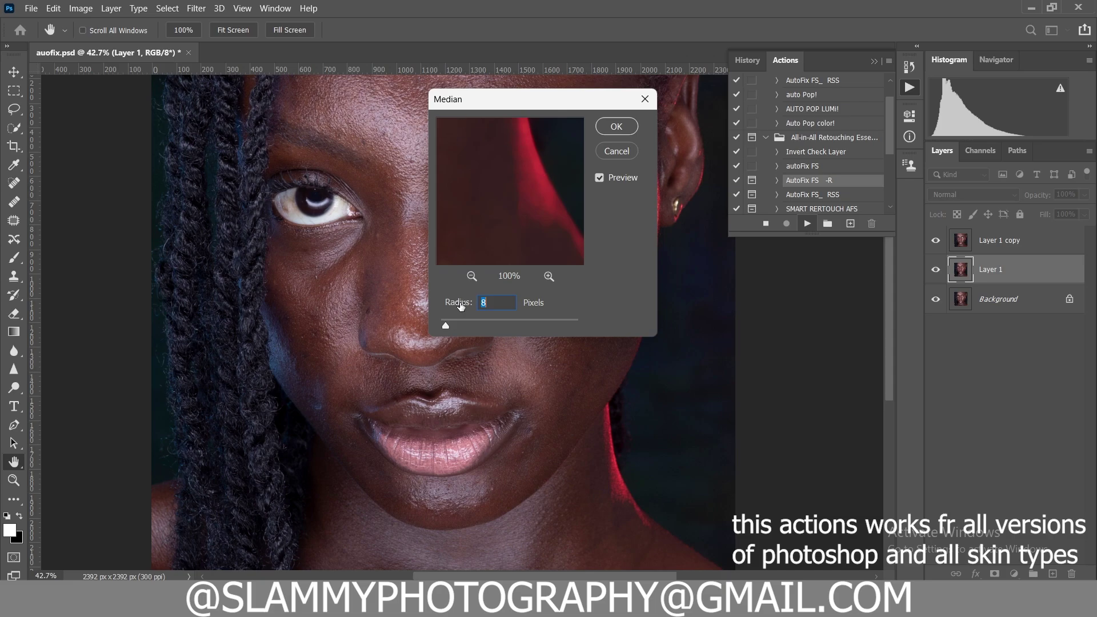
pyautogui.click(616, 126)
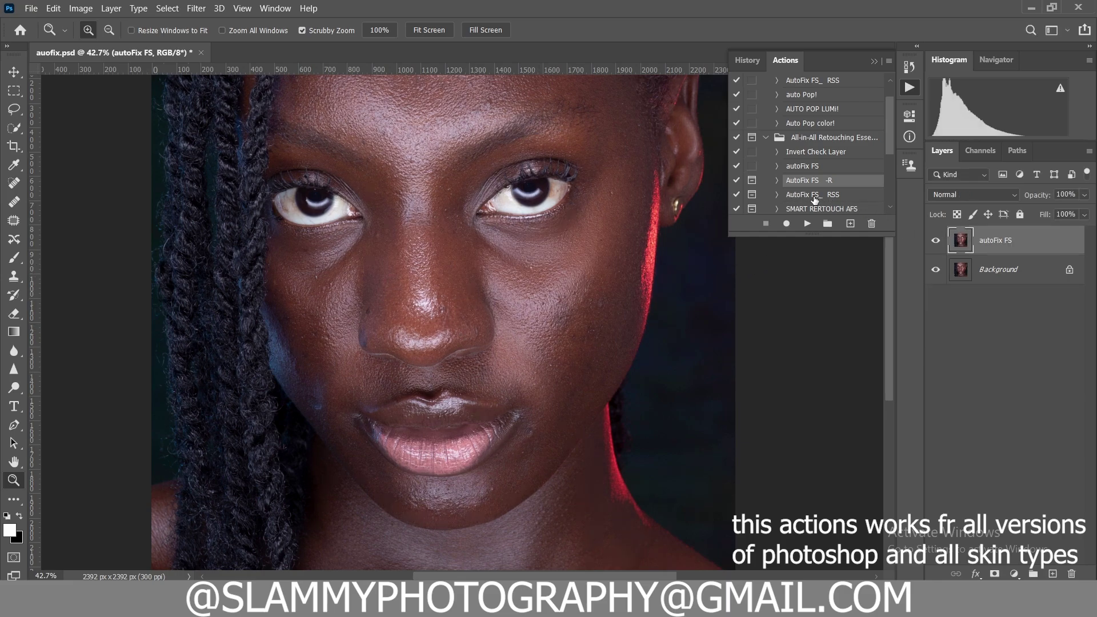
pyautogui.click(809, 222)
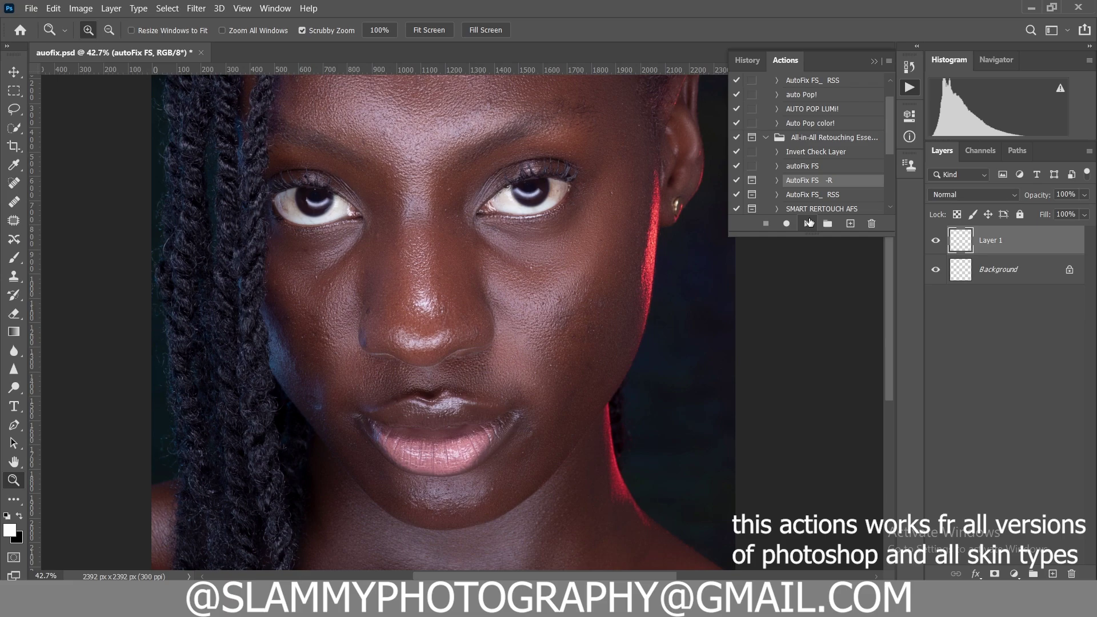
pyautogui.click(617, 127)
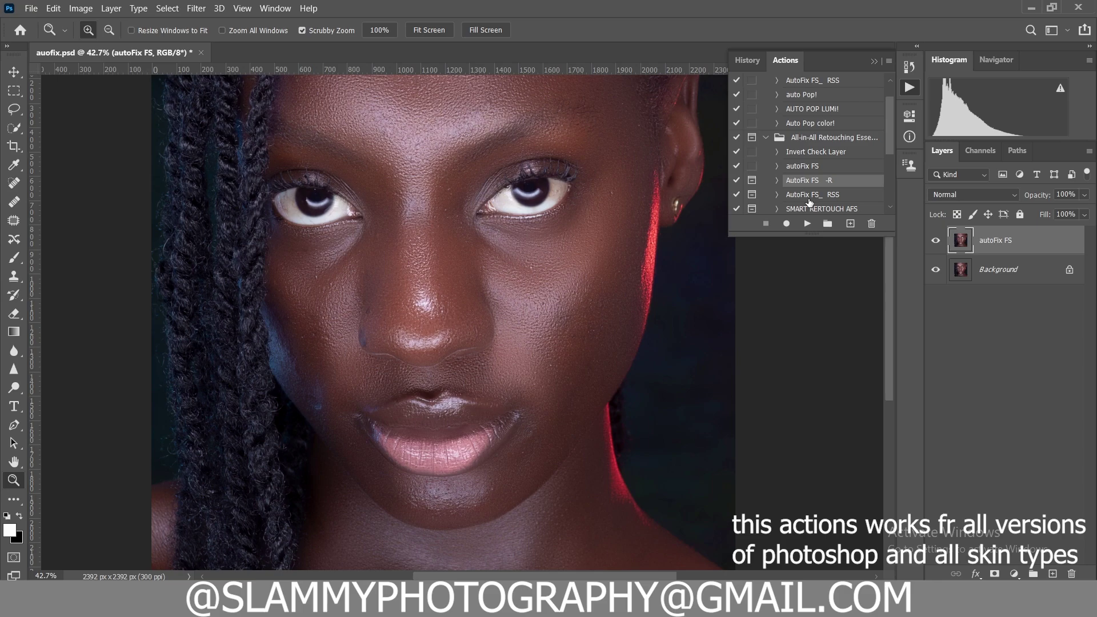
# - Compare the original auofix.psd snapshot with the latest history state at a closer view of the face
pyautogui.click(912, 72)
pyautogui.moveTo(889, 202)
pyautogui.mouseDown()
pyautogui.moveTo(883, 95)
pyautogui.moveTo(885, 197)
pyautogui.mouseUp()
pyautogui.click(844, 89)
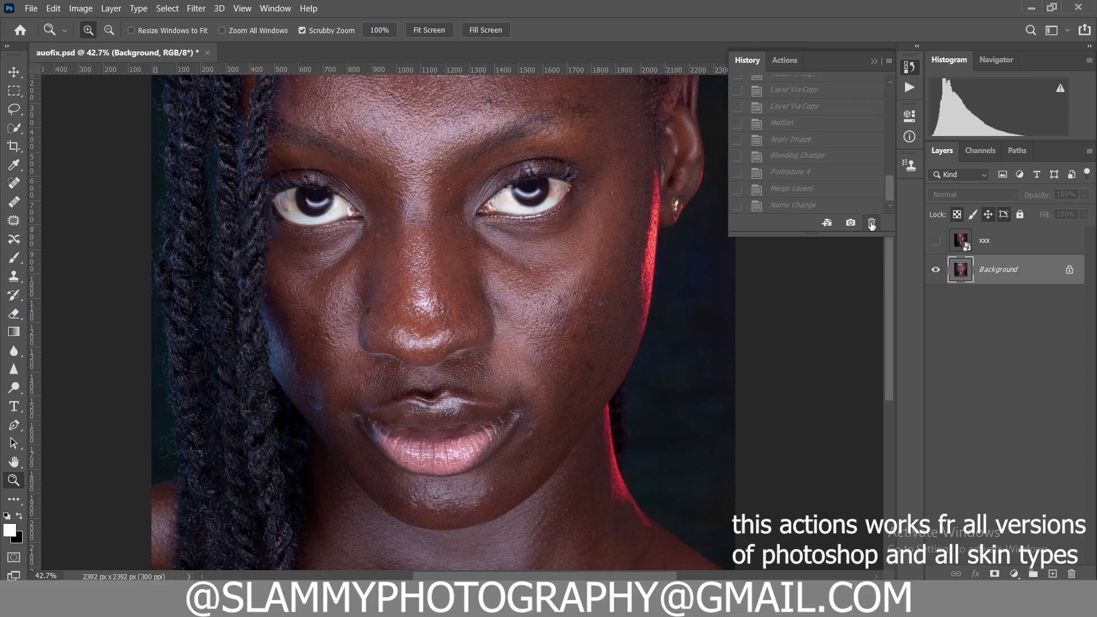
pyautogui.click(814, 208)
pyautogui.moveTo(516, 309); pyautogui.dragTo(536, 314)
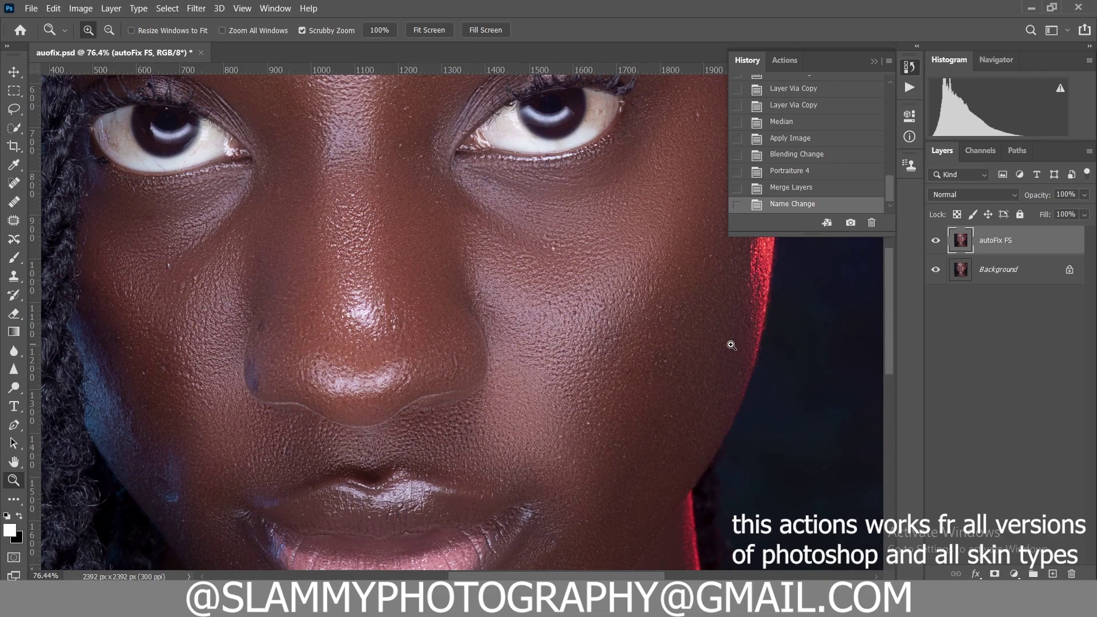
# - Compare the skin with the autoFix FS layer hidden and shown, ending with the whole image fitted on screen
pyautogui.click(934, 241)
pyautogui.click(935, 241)
pyautogui.click(242, 8)
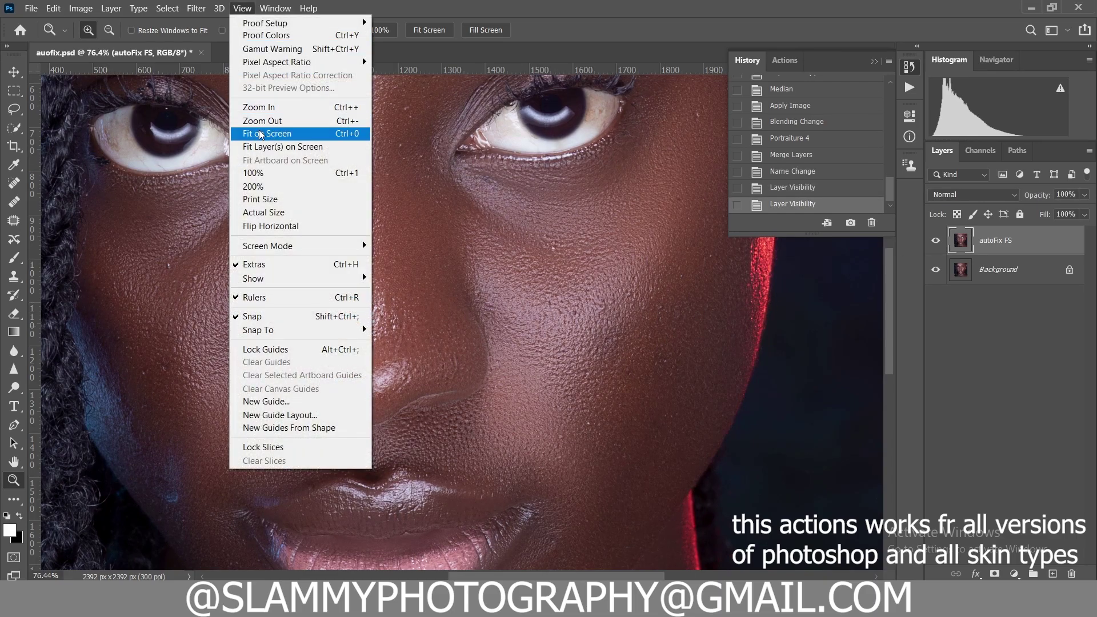
pyautogui.click(260, 133)
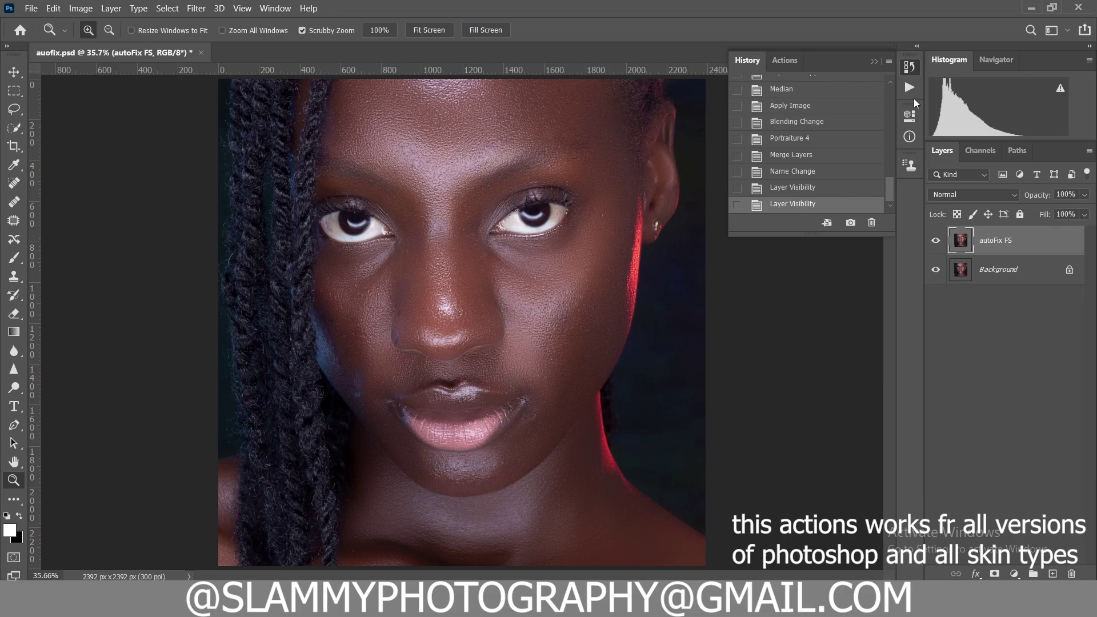
# - Run the AUTO POP LUMI! action from the AUTO set on the portrait
pyautogui.click(906, 93)
pyautogui.scroll(2, 811, 139)
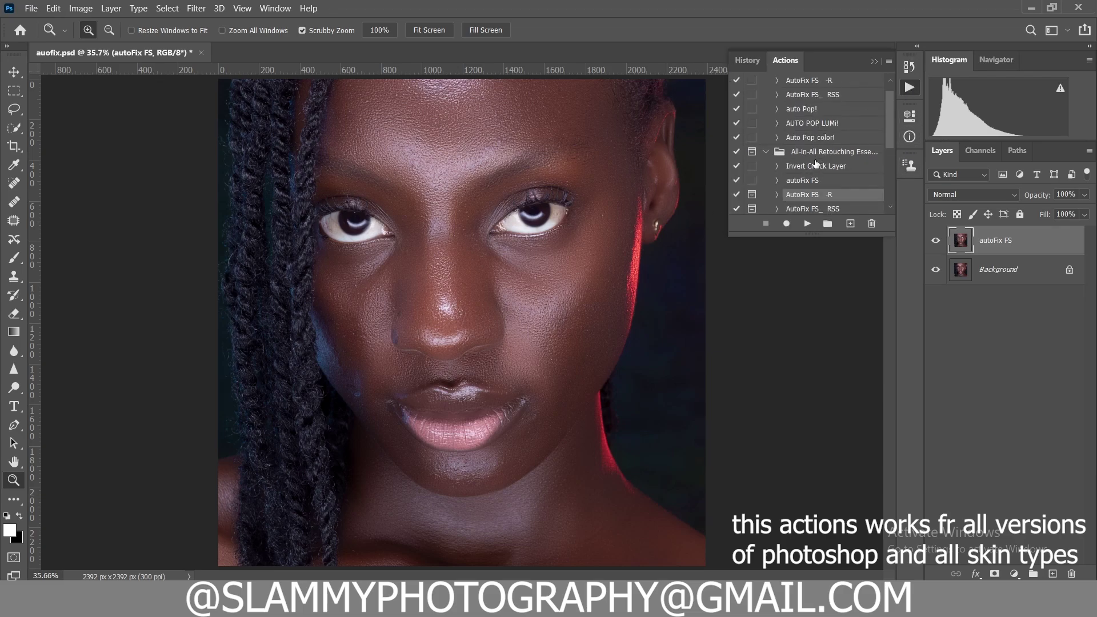
pyautogui.click(796, 138)
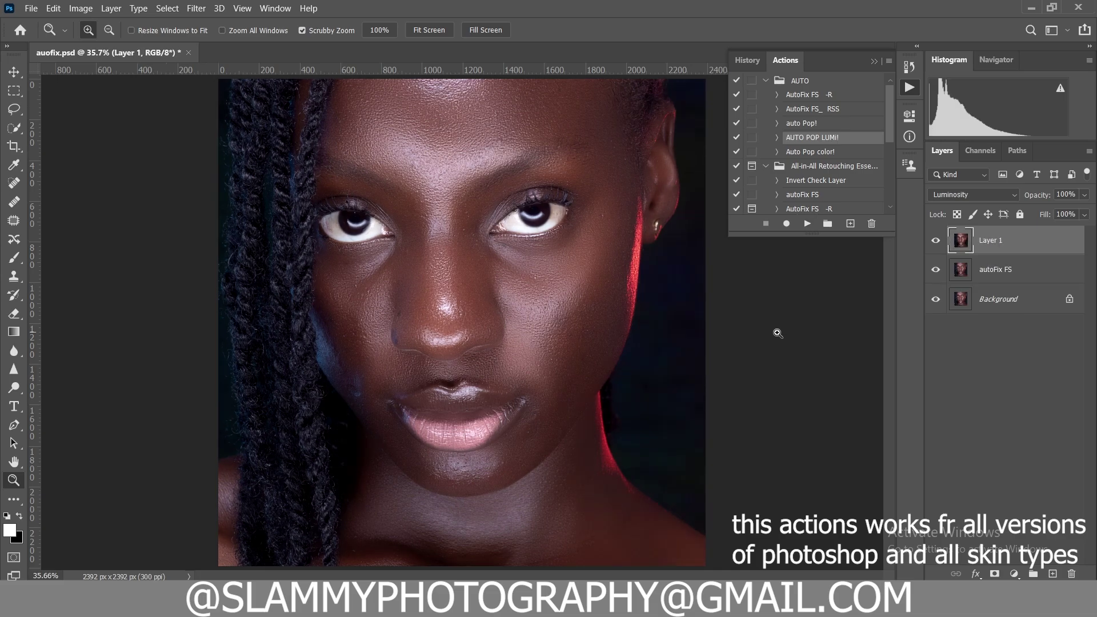
# - Compare the portrait with the Luminosity layer hidden and shown
pyautogui.click(936, 241)
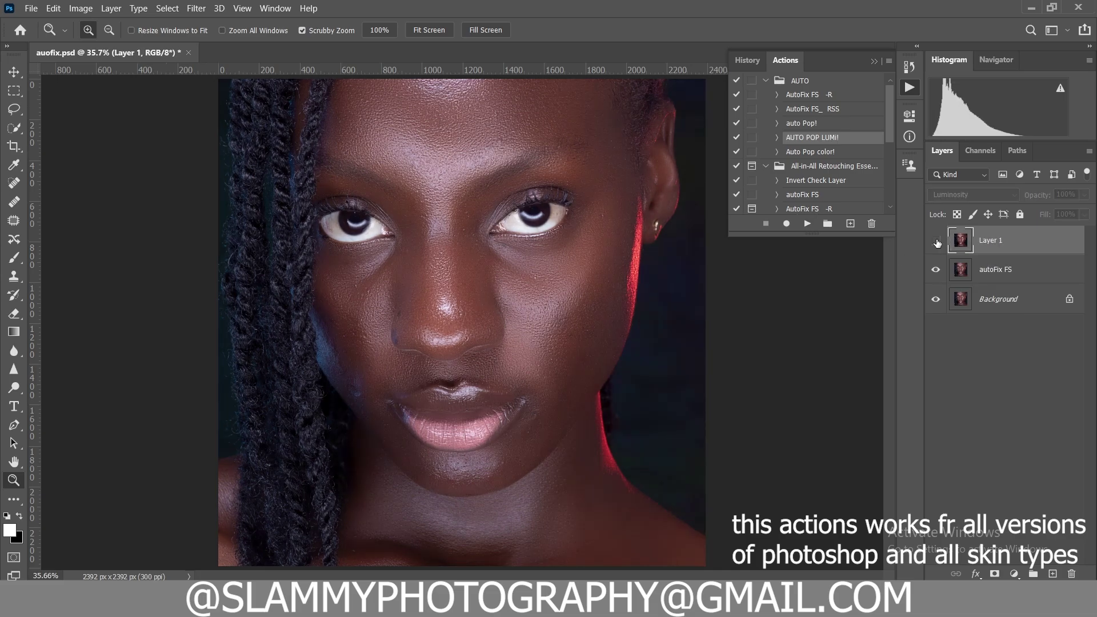
pyautogui.click(935, 240)
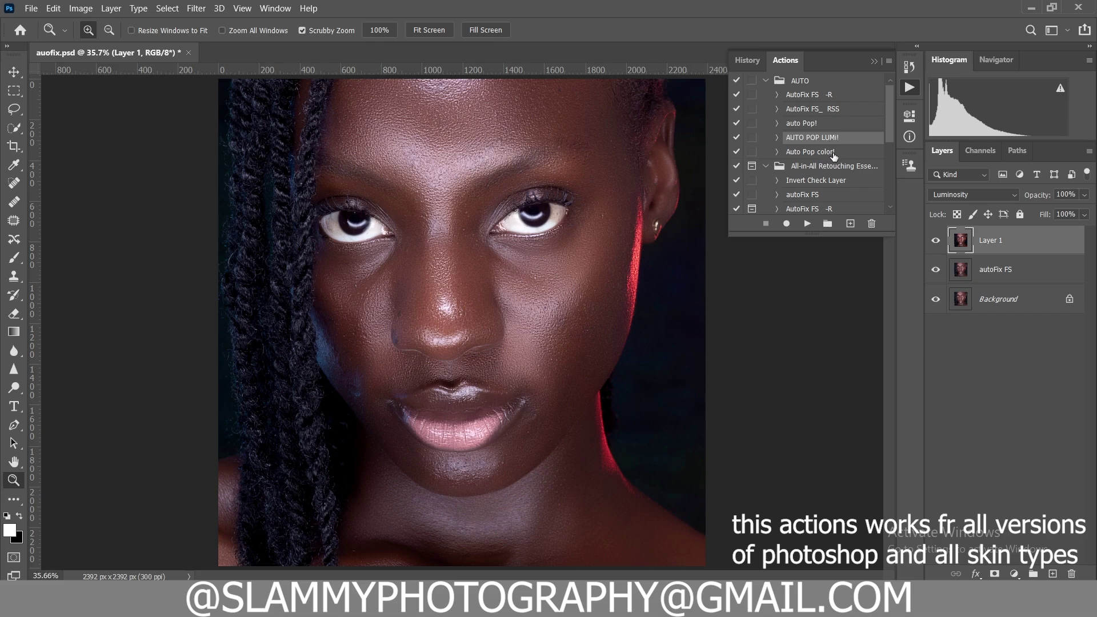
pyautogui.click(935, 240)
pyautogui.click(935, 240)
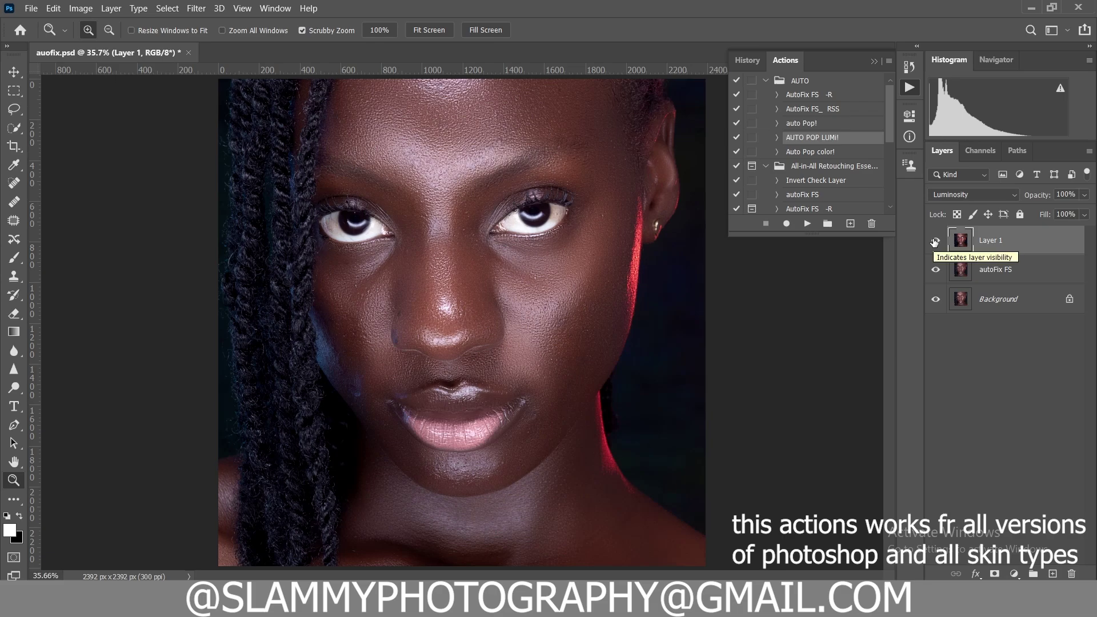
# - Run the Auto Pop color! action and compare the portrait with and without the resulting Color layer
pyautogui.click(826, 153)
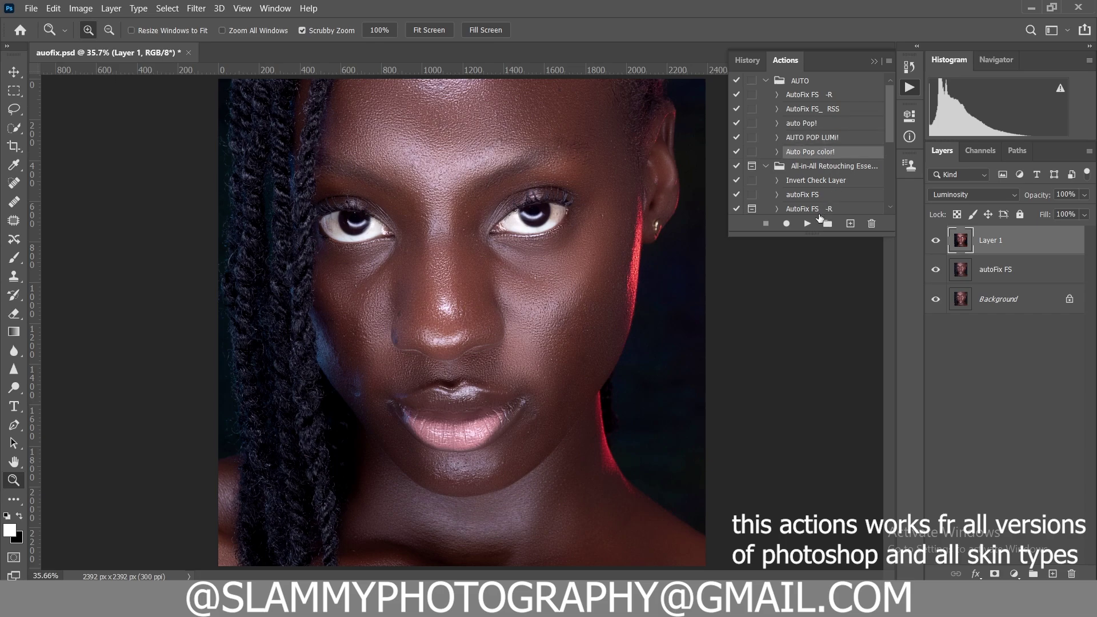
pyautogui.click(806, 224)
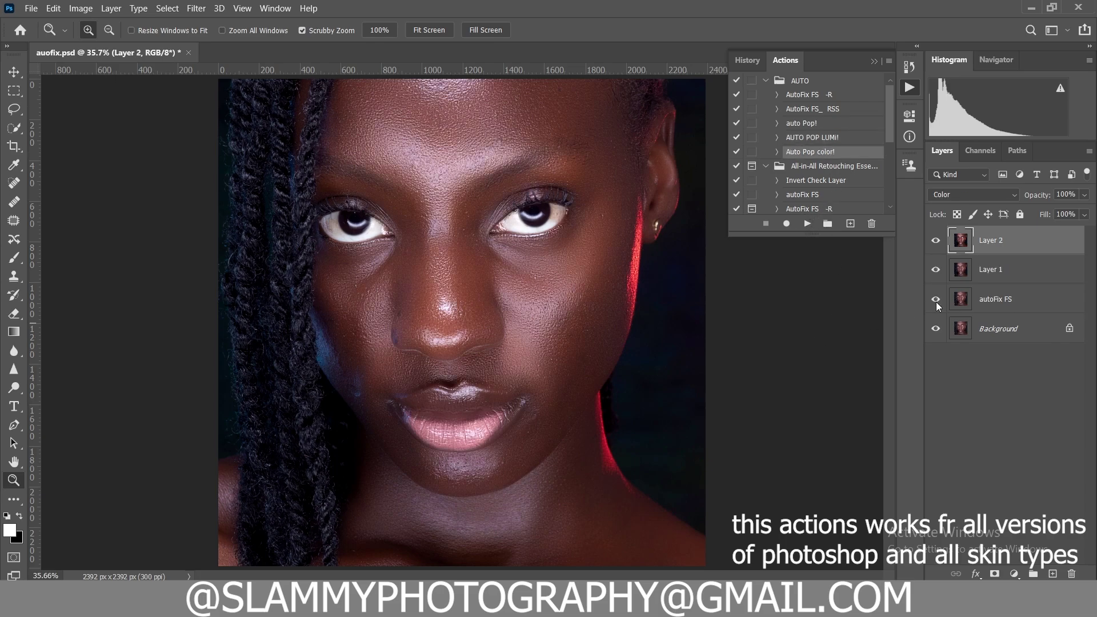
pyautogui.click(936, 240)
pyautogui.click(936, 242)
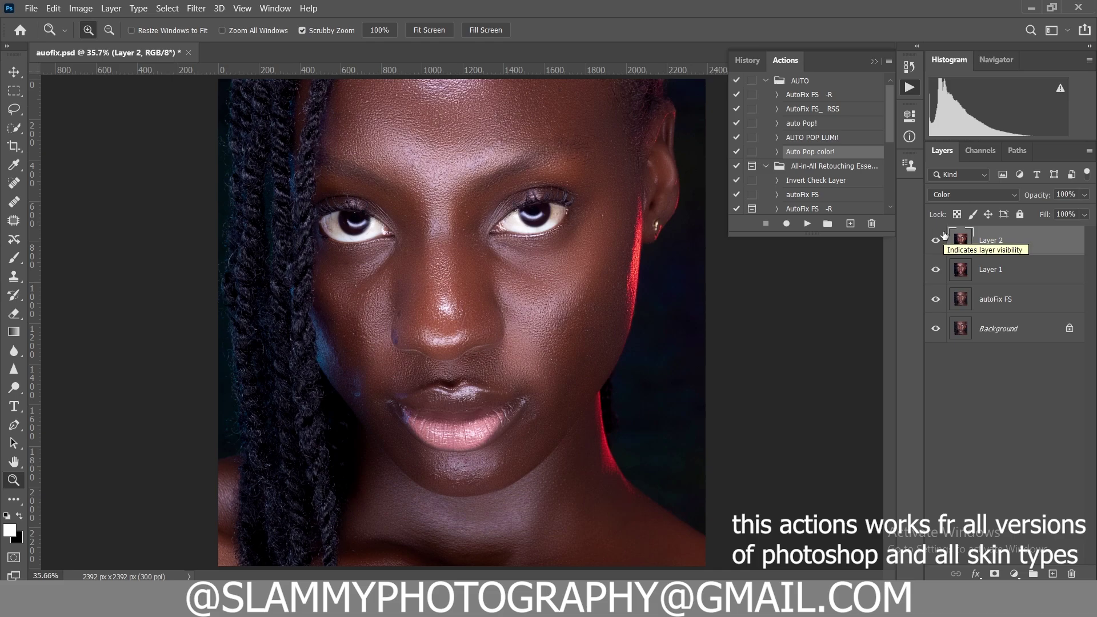
# - Lower the opacity of Layer 2 and set Layer 1's opacity to 84%
pyautogui.moveTo(1035, 197); pyautogui.dragTo(1019, 214)
pyautogui.click(1018, 277)
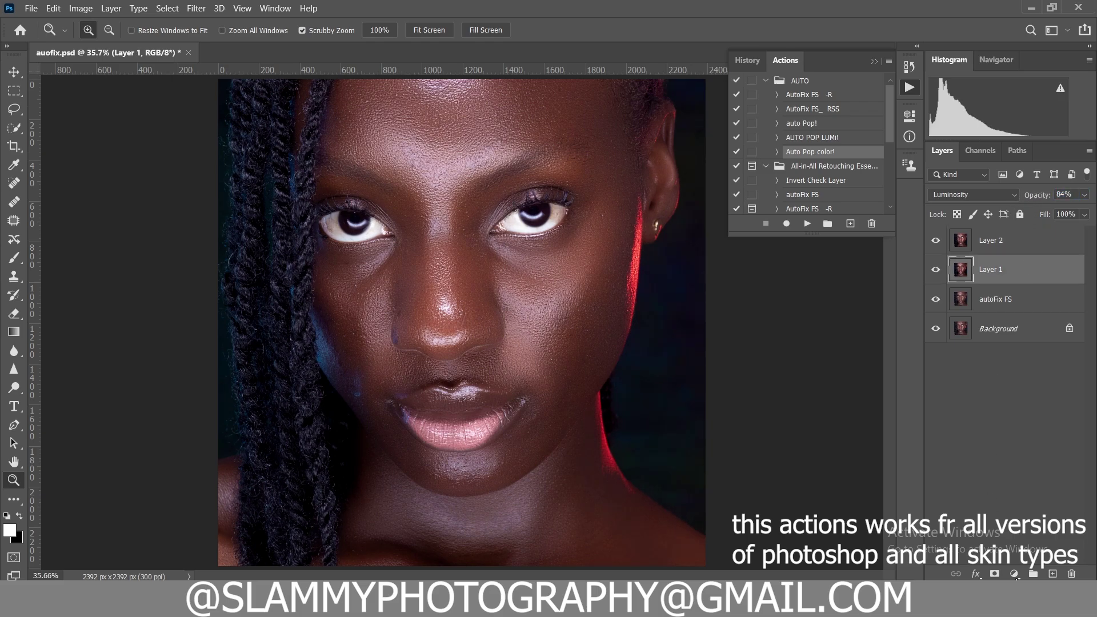
# - Add a Color Lookup adjustment layer and place it above Layer 2
pyautogui.click(1012, 575)
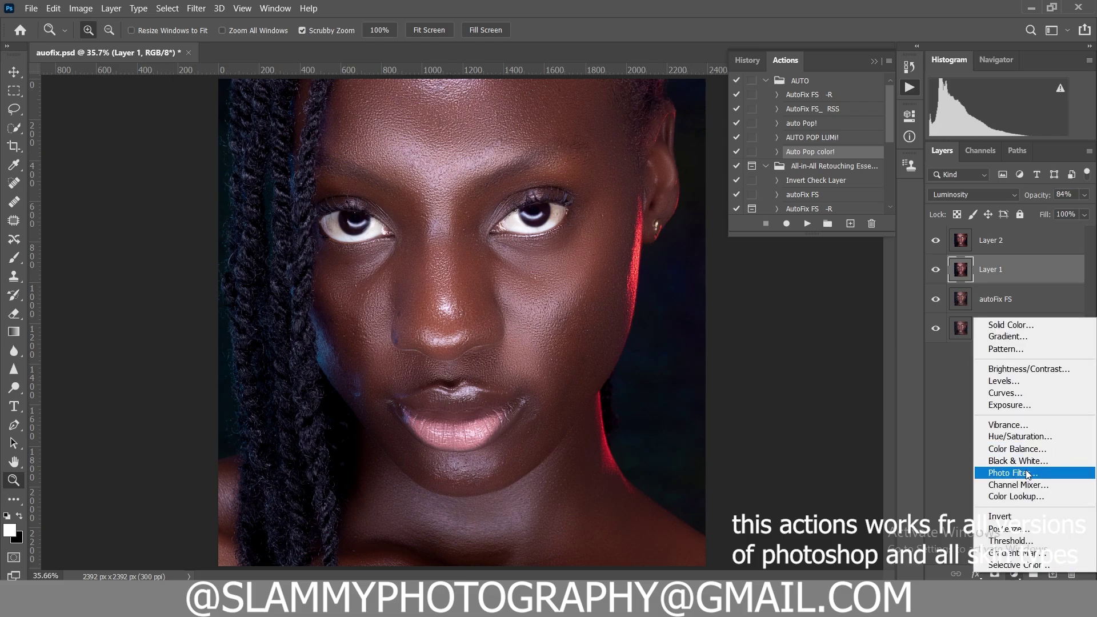
pyautogui.click(1029, 500)
pyautogui.moveTo(1025, 272); pyautogui.dragTo(1010, 231)
# - Load best skintone (3).CUBE from the Premium Skin LUTs folder as the Color Lookup layer's 3D LUT
pyautogui.click(839, 158)
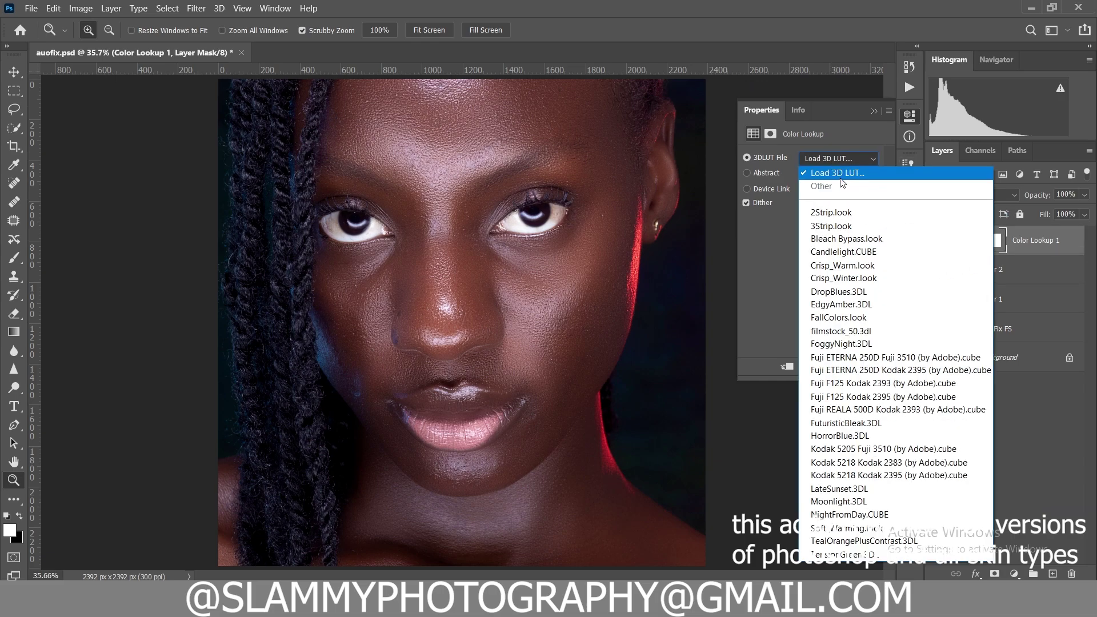
pyautogui.click(840, 178)
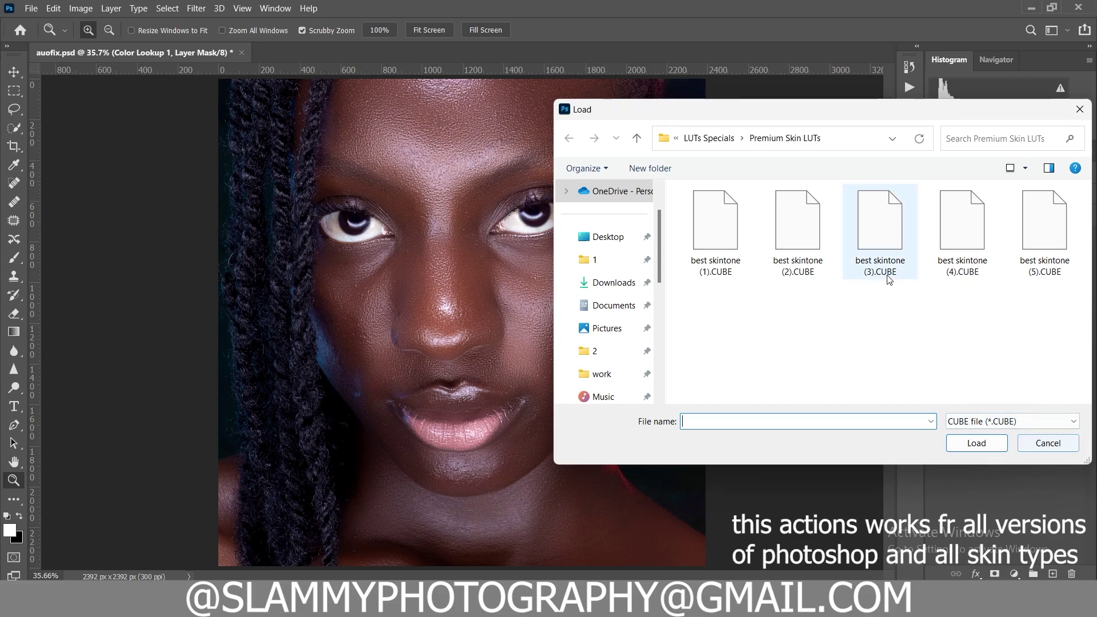
pyautogui.click(880, 229)
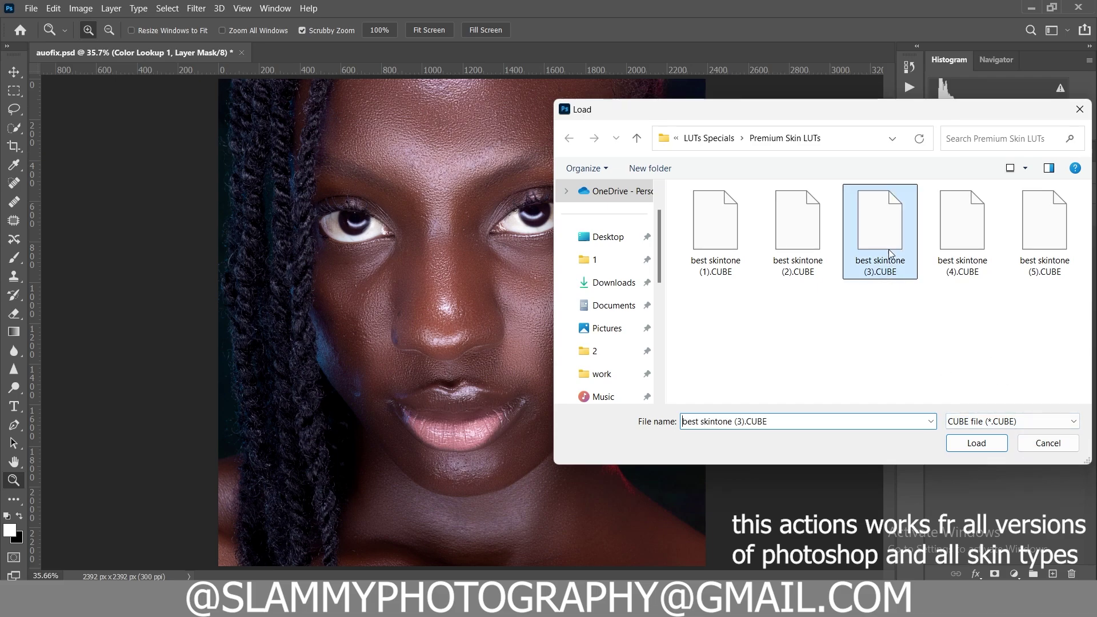
pyautogui.click(974, 444)
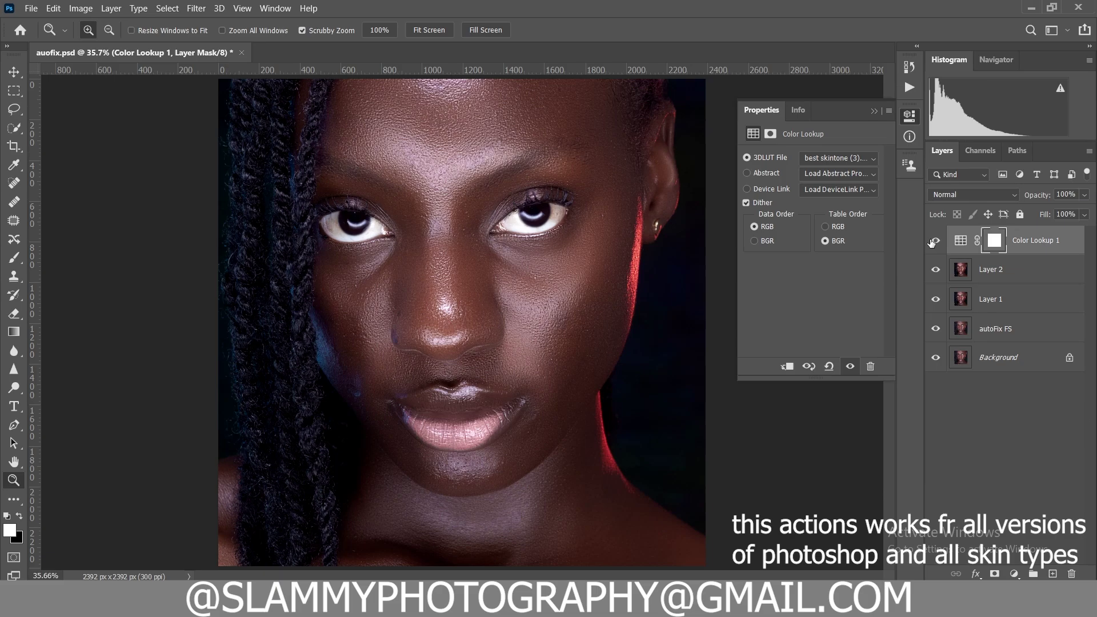
# - Load best skintone (1).CUBE from the Premium Skin LUTs folder as the Color Lookup layer's 3D LUT
pyautogui.click(852, 162)
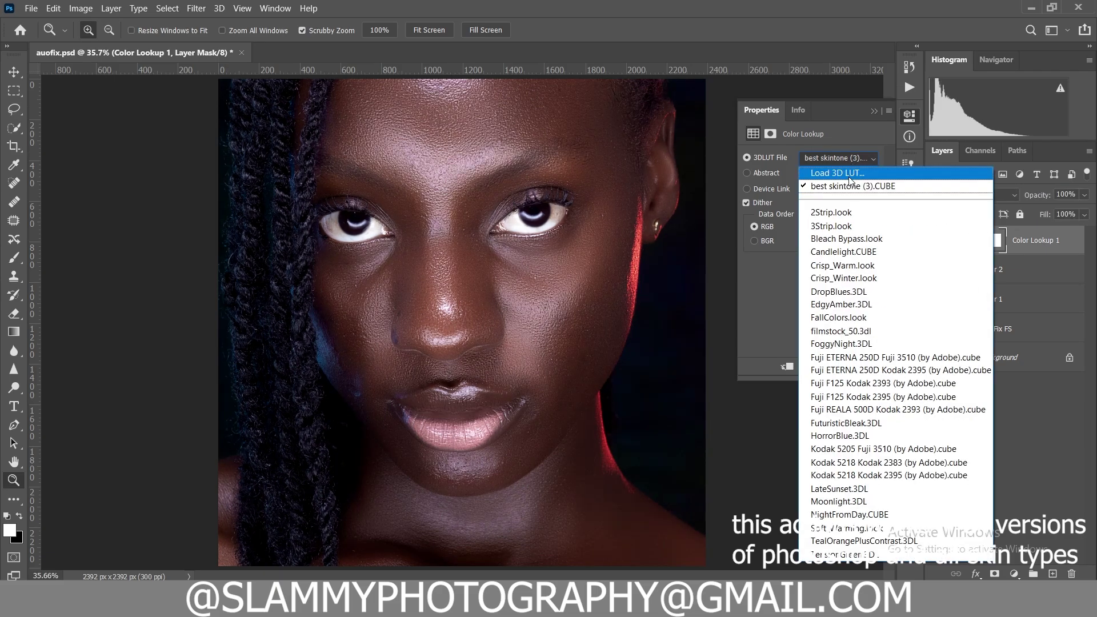
pyautogui.click(852, 169)
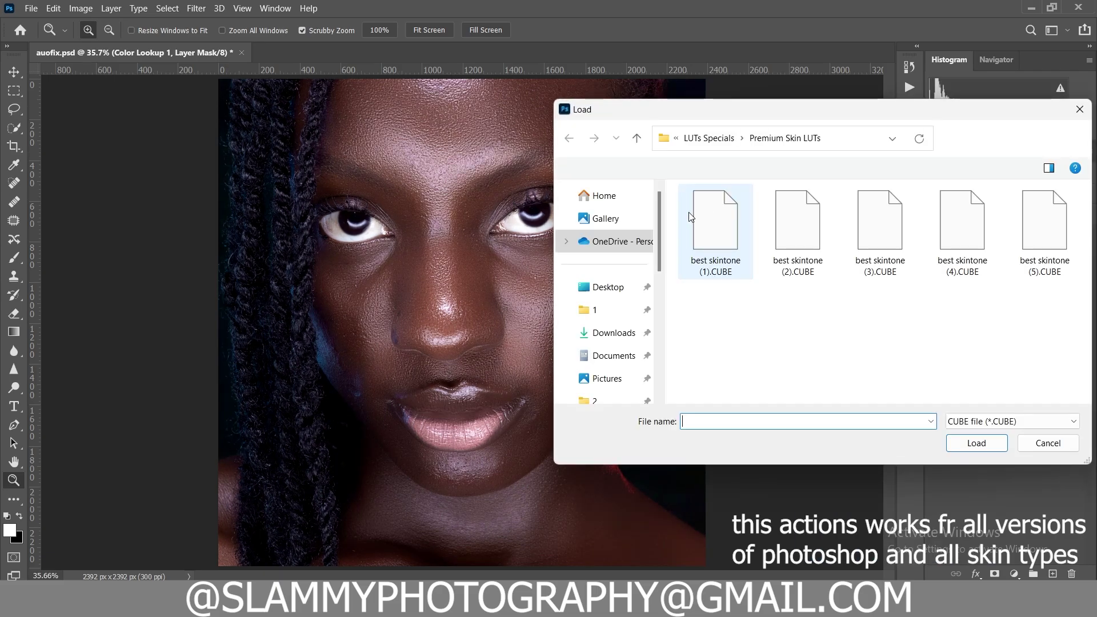
pyautogui.click(716, 229)
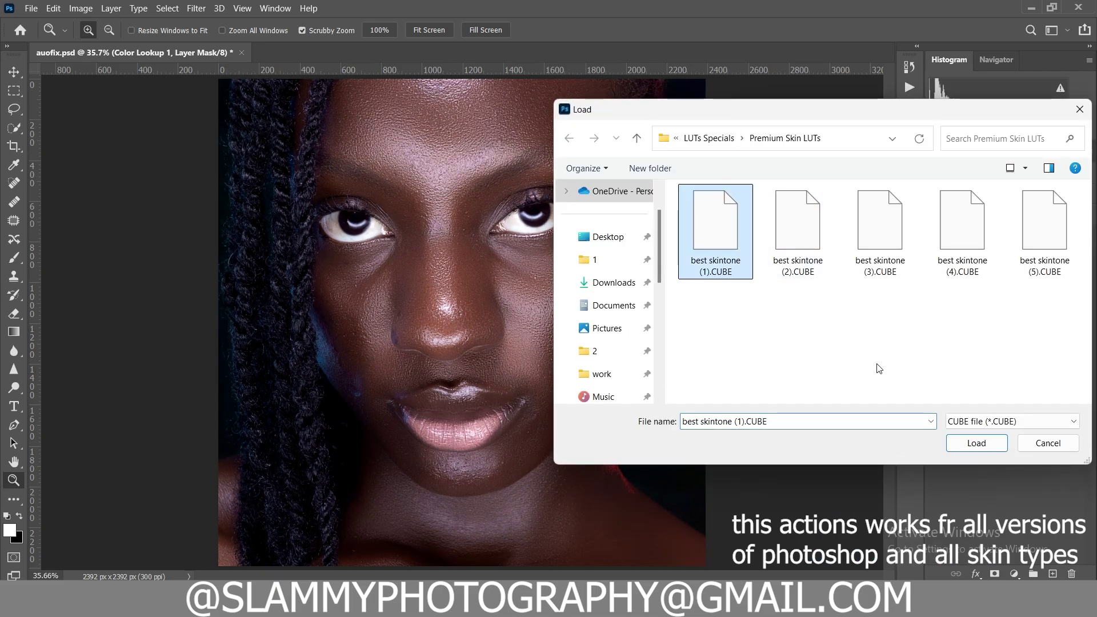
pyautogui.click(982, 448)
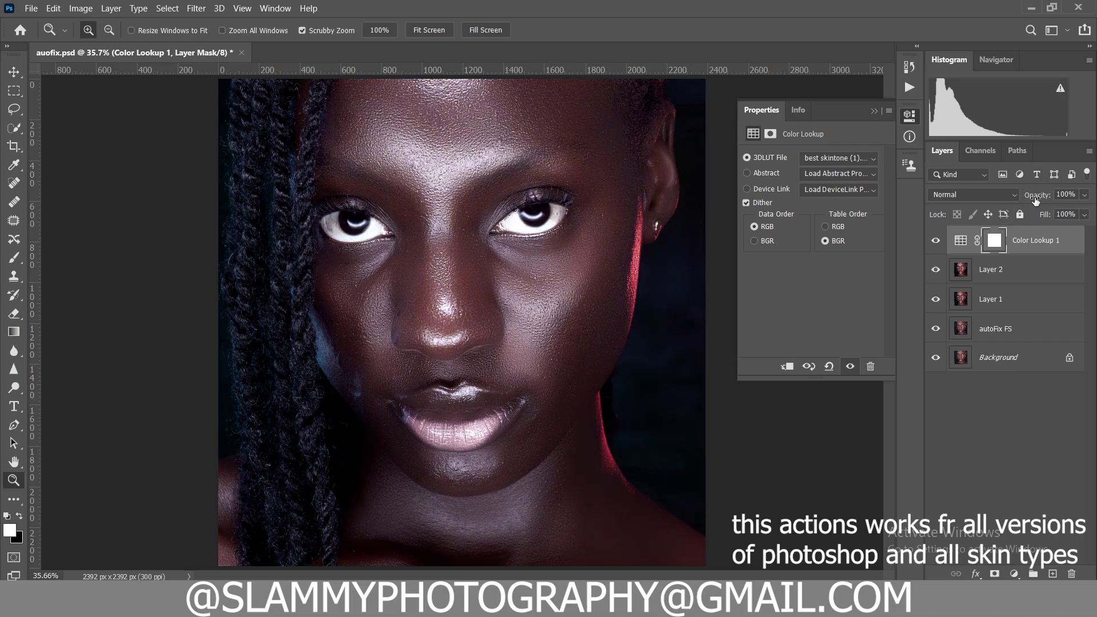
# - Set the Color Lookup adjustment layer's opacity to 40%
pyautogui.moveTo(1034, 199); pyautogui.dragTo(1032, 199)
pyautogui.moveTo(937, 214); pyautogui.dragTo(932, 215)
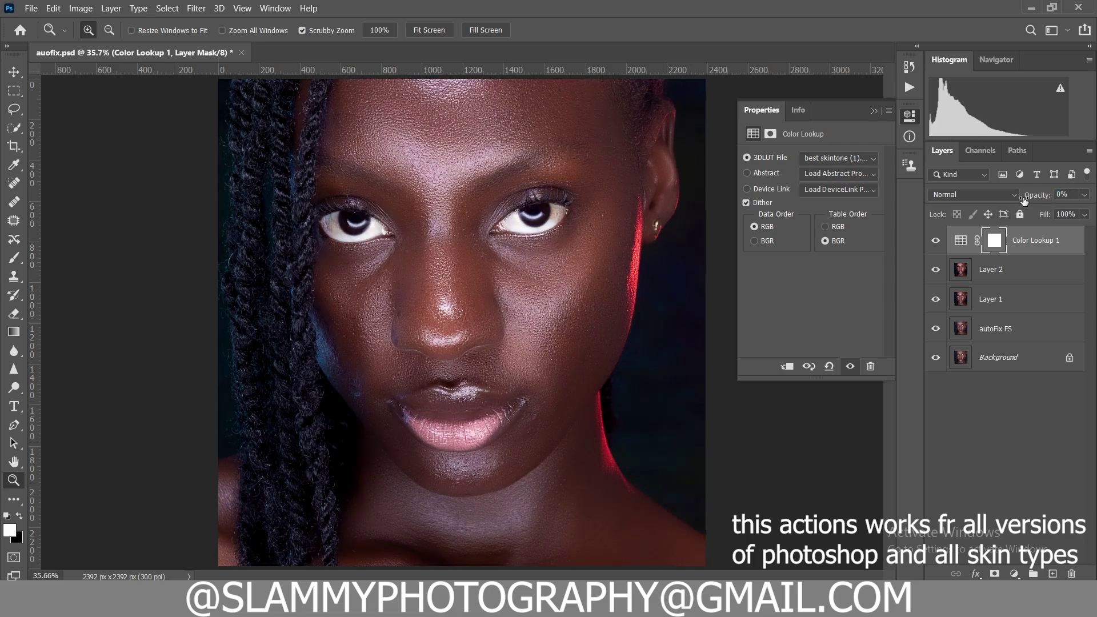
pyautogui.moveTo(1030, 200); pyautogui.dragTo(1037, 197)
pyautogui.moveTo(1045, 201); pyautogui.dragTo(1047, 203)
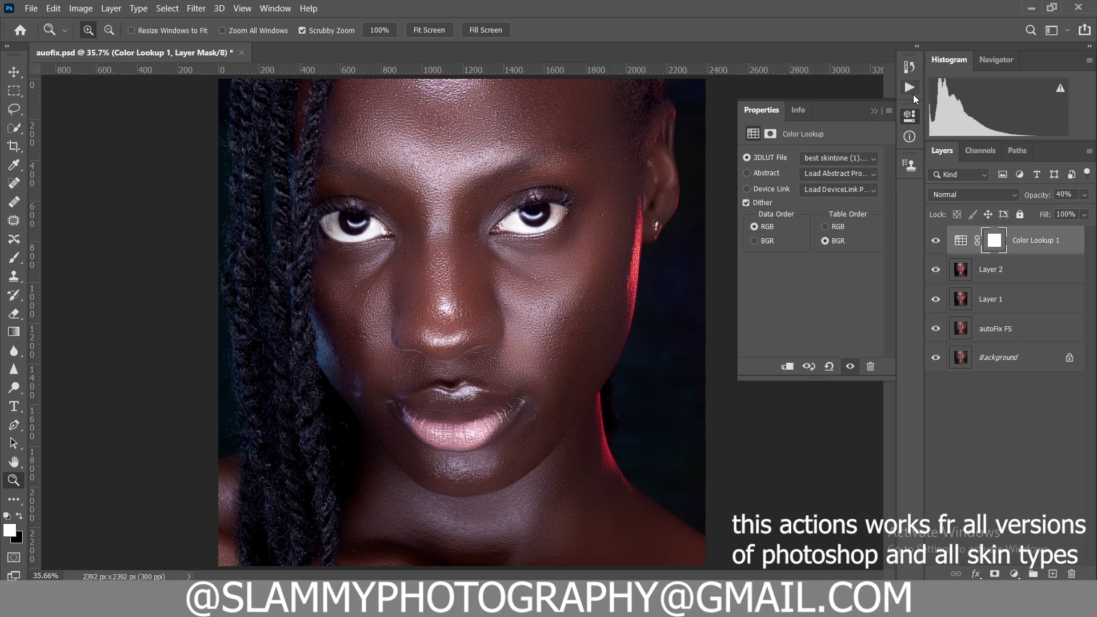
# - Compare the original image state with the finished retouch using the document history, ending on the last Master Opacity Change
pyautogui.click(909, 67)
pyautogui.moveTo(884, 192); pyautogui.dragTo(859, 204)
pyautogui.click(841, 97)
pyautogui.click(853, 204)
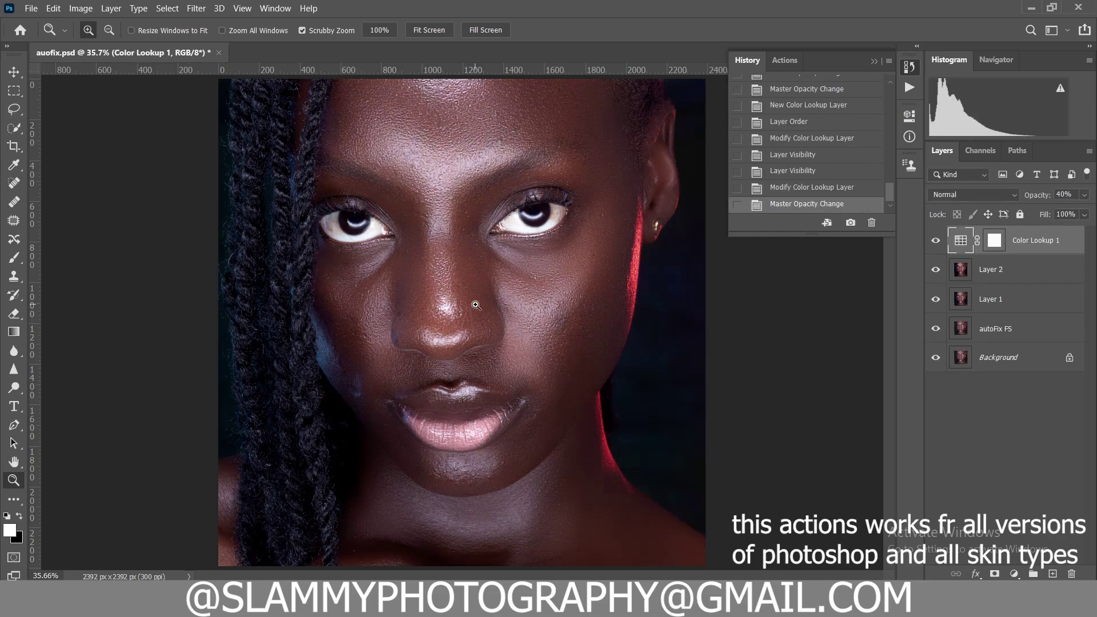
# - Compare the forehead, eyes and nose up close between the original snapshot and the last Master Opacity Change state
pyautogui.moveTo(476, 304); pyautogui.dragTo(506, 324)
pyautogui.scroll(10, 516, 287)
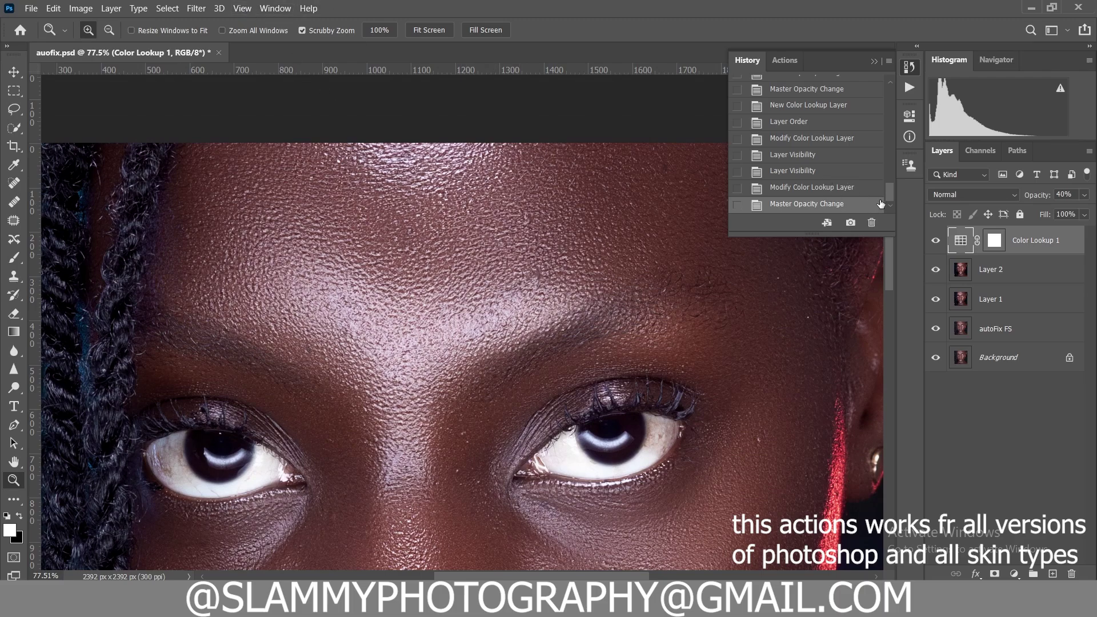
pyautogui.moveTo(890, 193); pyautogui.dragTo(869, 72)
pyautogui.click(819, 90)
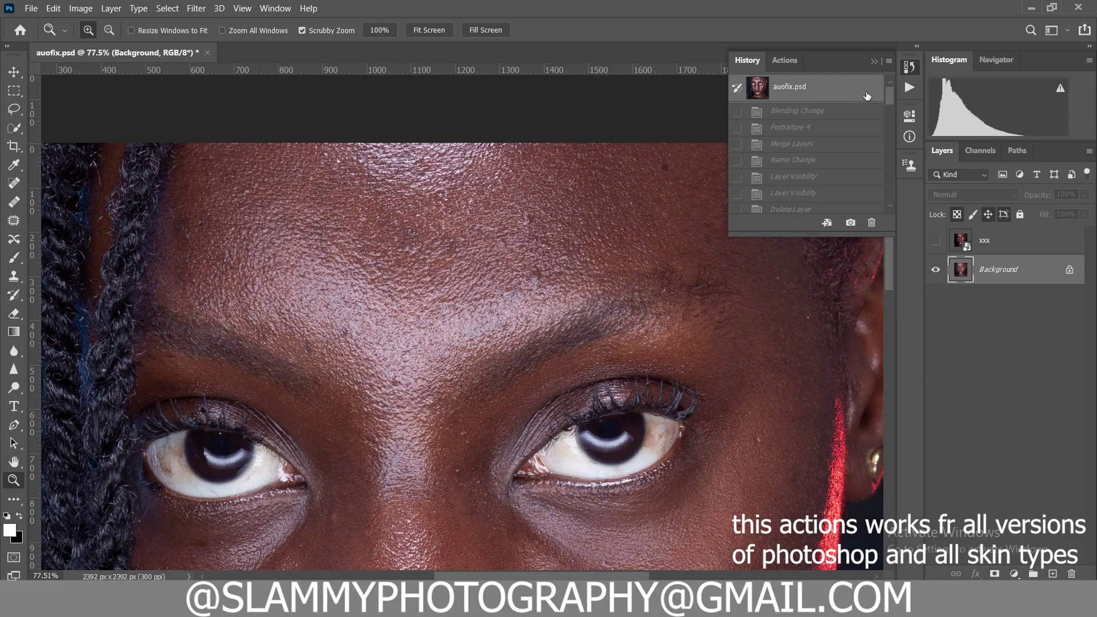
pyautogui.scroll(-2, 880, 115)
pyautogui.scroll(-5, 879, 114)
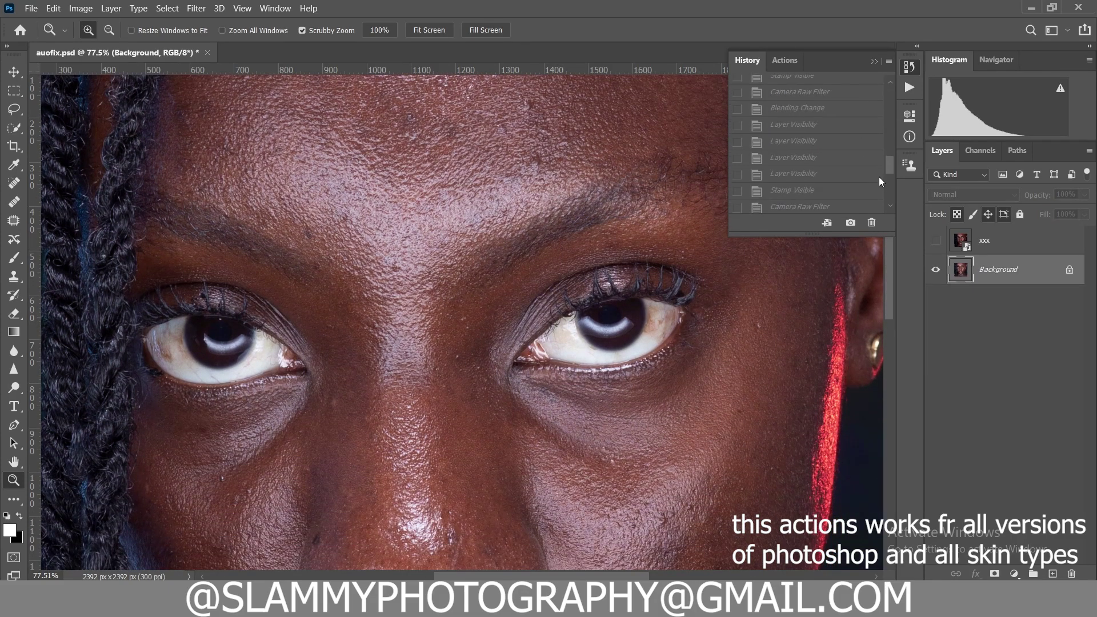
pyautogui.click(811, 204)
pyautogui.scroll(-6, 467, 366)
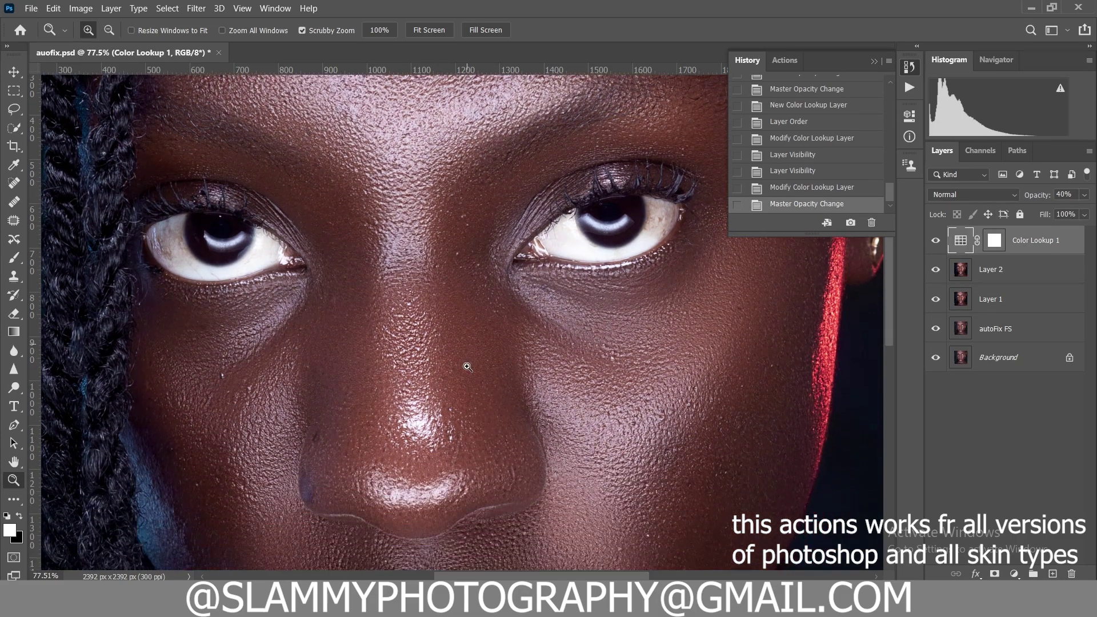